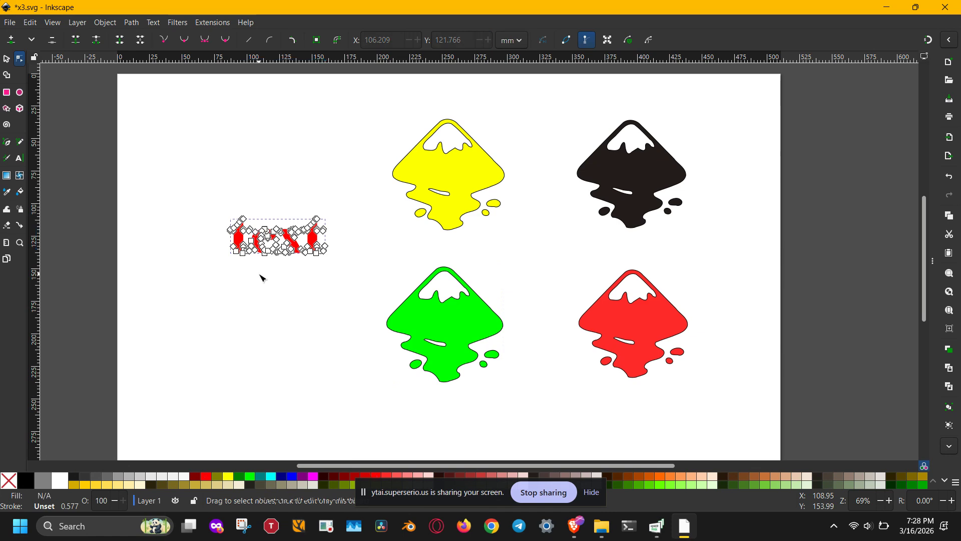
Step: Delete the red word "text" beside the four logos
{"action": "left_click", "coordinate": [262, 249]}
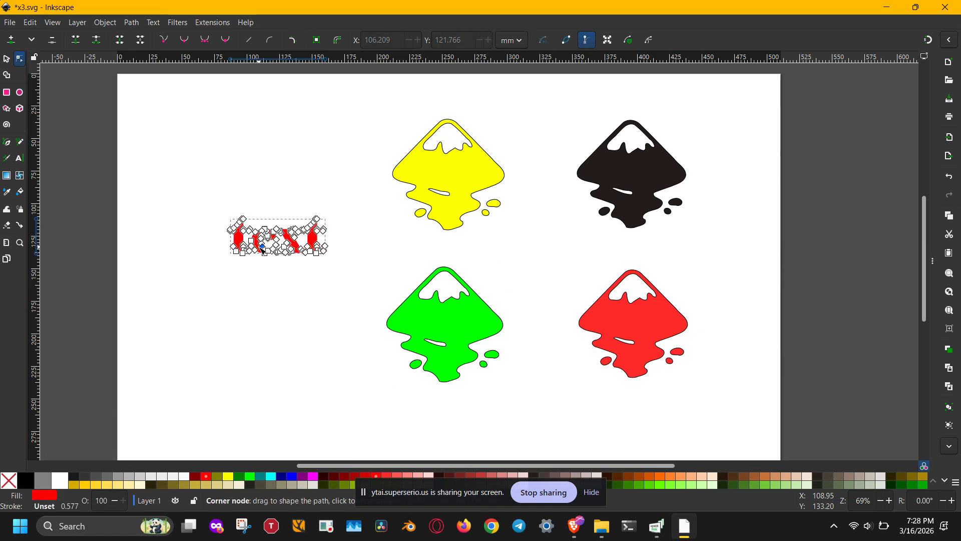
{"action": "scroll", "coordinate": [264, 270], "scroll_direction": "up", "scroll_amount": 3, "text": "ctrl"}
{"action": "scroll", "coordinate": [262, 270], "scroll_direction": "up", "scroll_amount": 1}
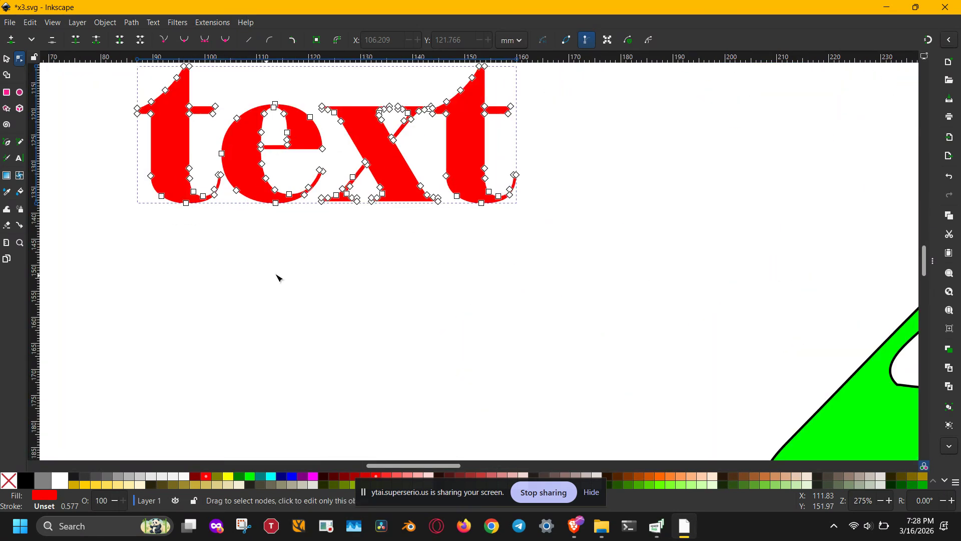
{"action": "left_click_drag", "start_coordinate": [436, 252], "coordinate": [374, 275]}
{"action": "scroll", "coordinate": [392, 313], "scroll_direction": "down", "scroll_amount": 4, "text": "ctrl"}
{"action": "left_click", "coordinate": [385, 328]}
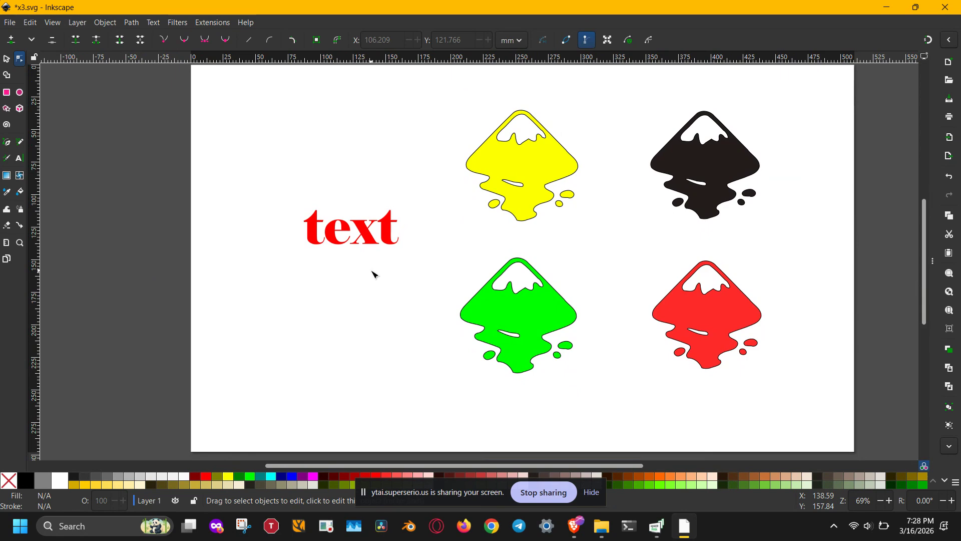
{"action": "scroll", "coordinate": [374, 272], "scroll_direction": "down", "scroll_amount": 1, "text": "ctrl"}
{"action": "left_click_drag", "start_coordinate": [278, 303], "coordinate": [412, 197]}
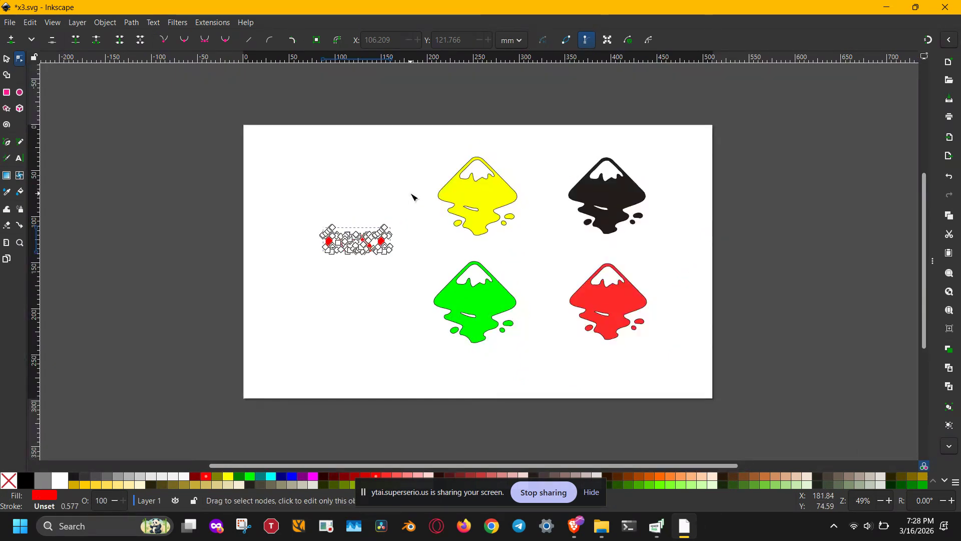
{"action": "key", "text": "s"}
{"action": "key", "text": "Delete"}
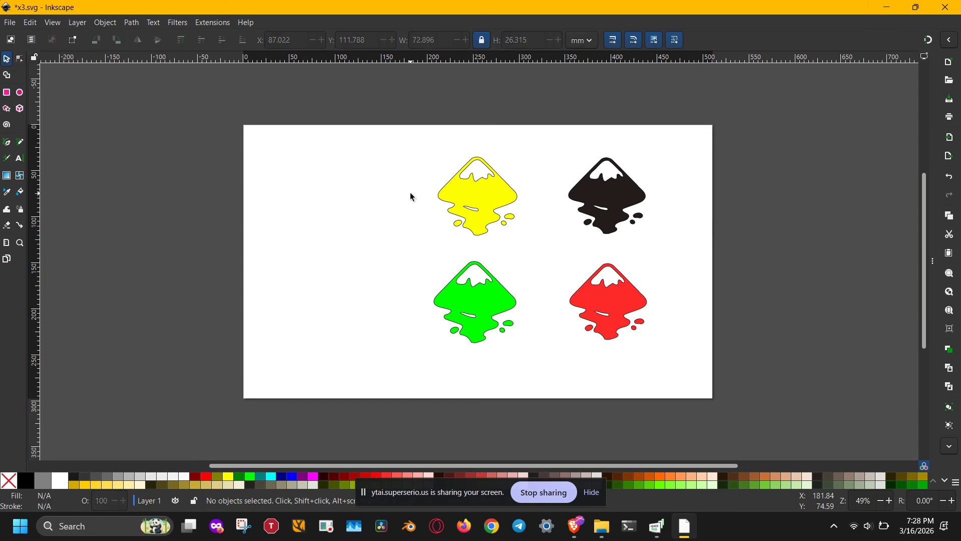
Step: Add the text "Inkscape" in the Elephant font, starting in the empty area beside the logos
{"action": "key", "text": "t"}
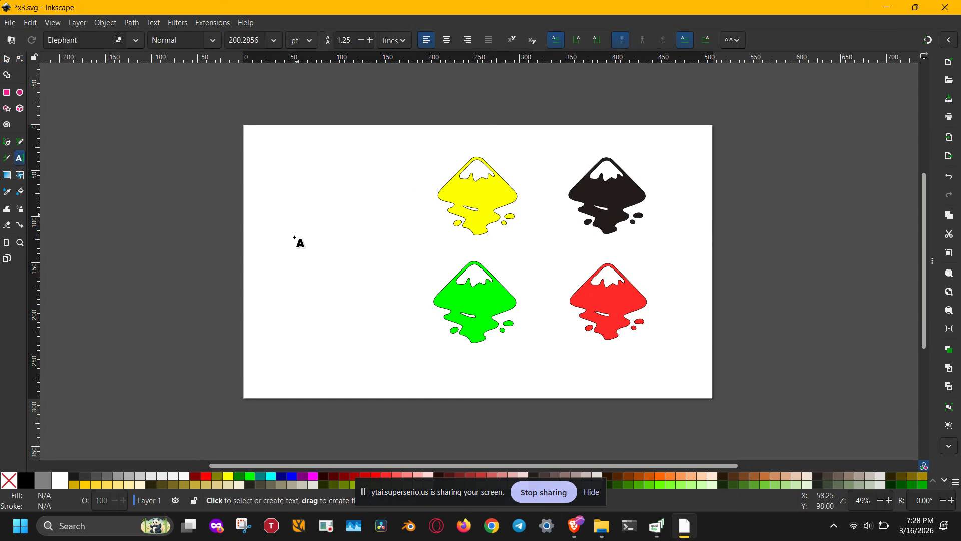
{"action": "left_click", "coordinate": [302, 249]}
{"action": "type", "text": "I"}
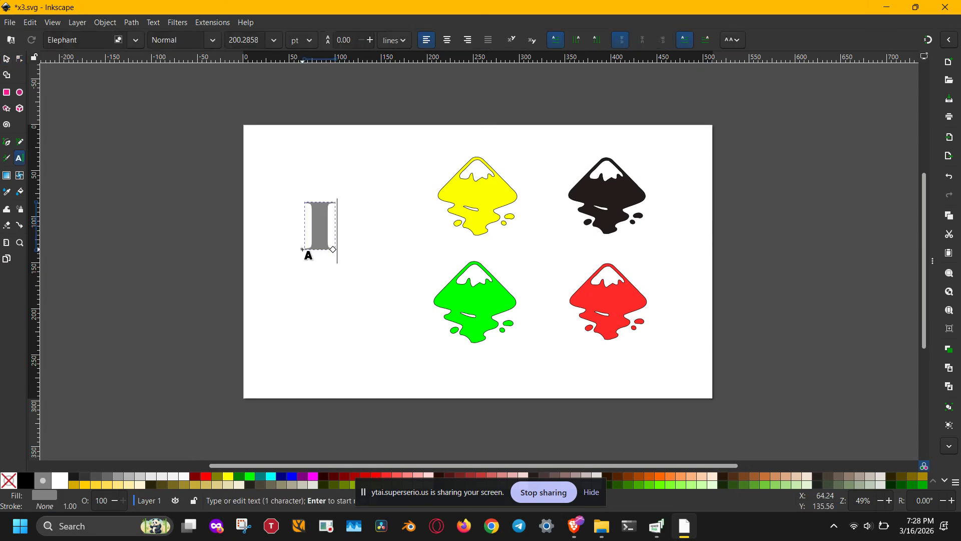
{"action": "type", "text": "nkscape"}
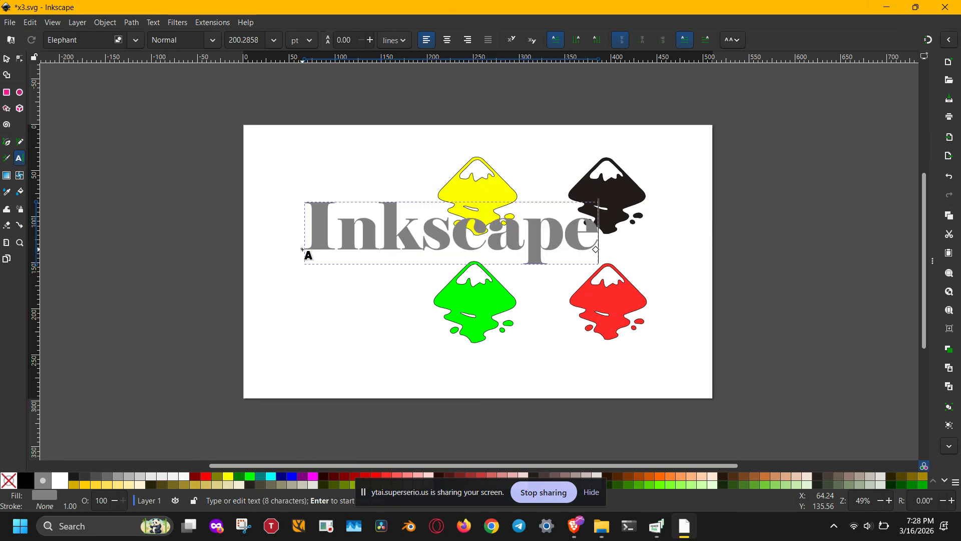
Step: Fill the whole "Inkscape" text with dark red
{"action": "key", "text": "ctrl+a"}
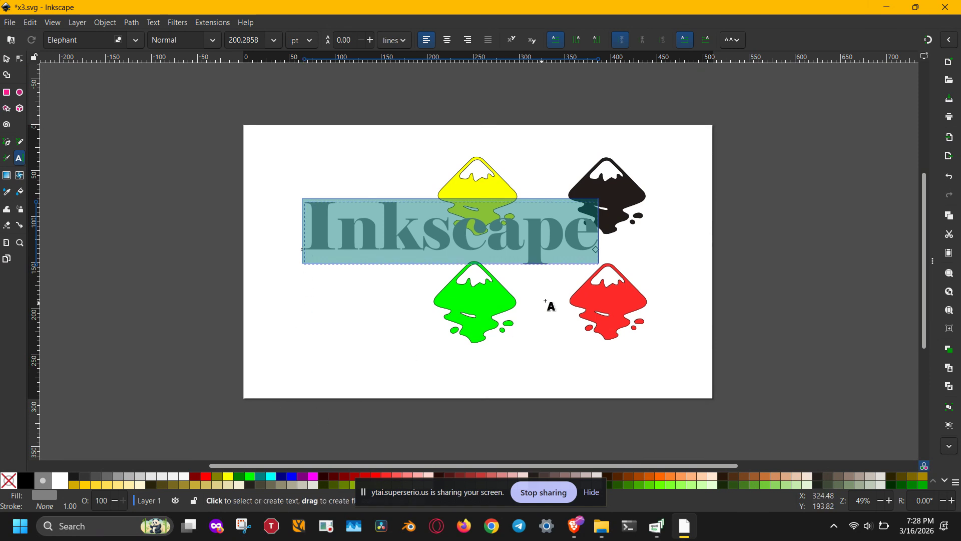
{"action": "left_click", "coordinate": [199, 475]}
{"action": "key", "text": "Escape"}
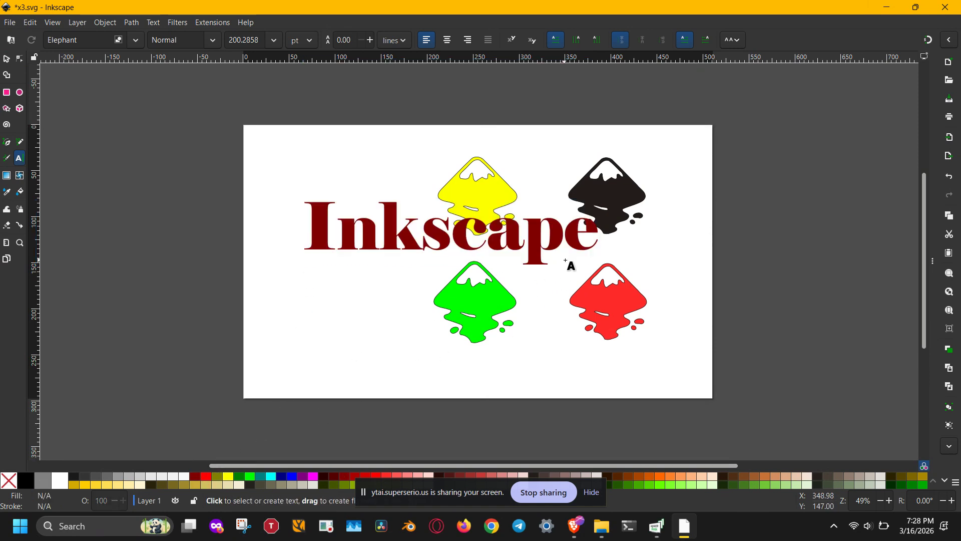
Step: Scale the "Inkscape" text down to about 146 mm wide and place it clear of the logos
{"action": "key", "text": "s"}
{"action": "left_click", "coordinate": [585, 242]}
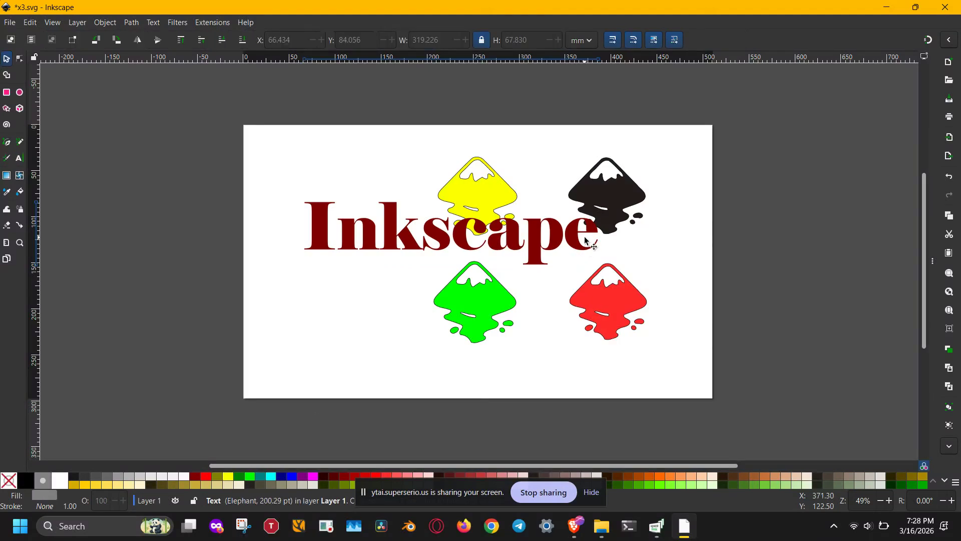
{"action": "left_click_drag", "start_coordinate": [596, 272], "coordinate": [406, 239]}
{"action": "left_click", "coordinate": [398, 286]}
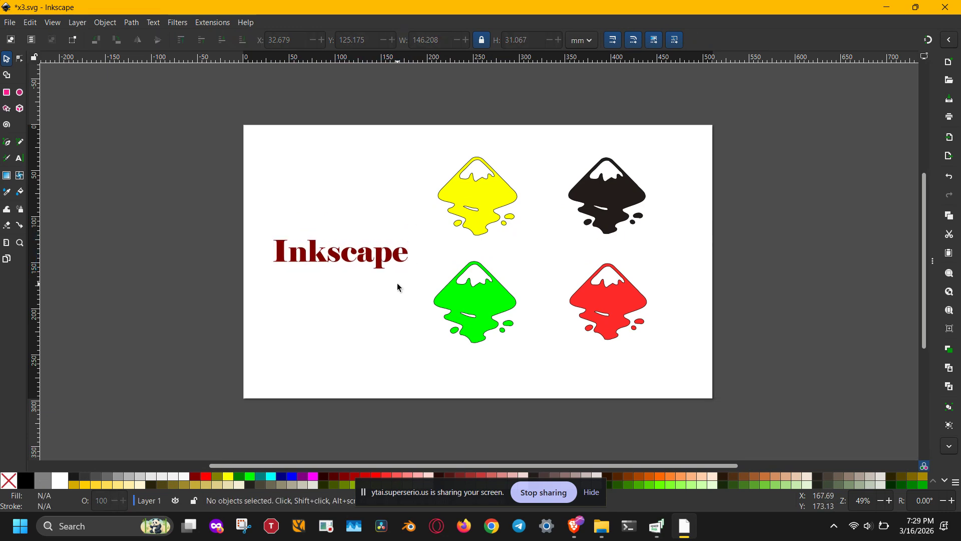
Step: Move the red logo over the middle of the "Inkscape" text and raise it to the front
{"action": "left_click", "coordinate": [596, 292]}
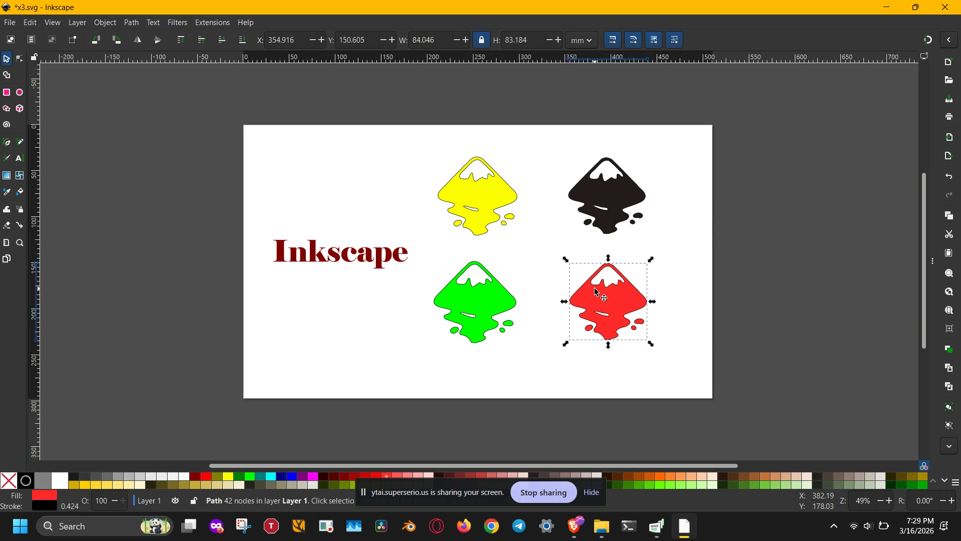
{"action": "left_click_drag", "start_coordinate": [619, 312], "coordinate": [339, 254]}
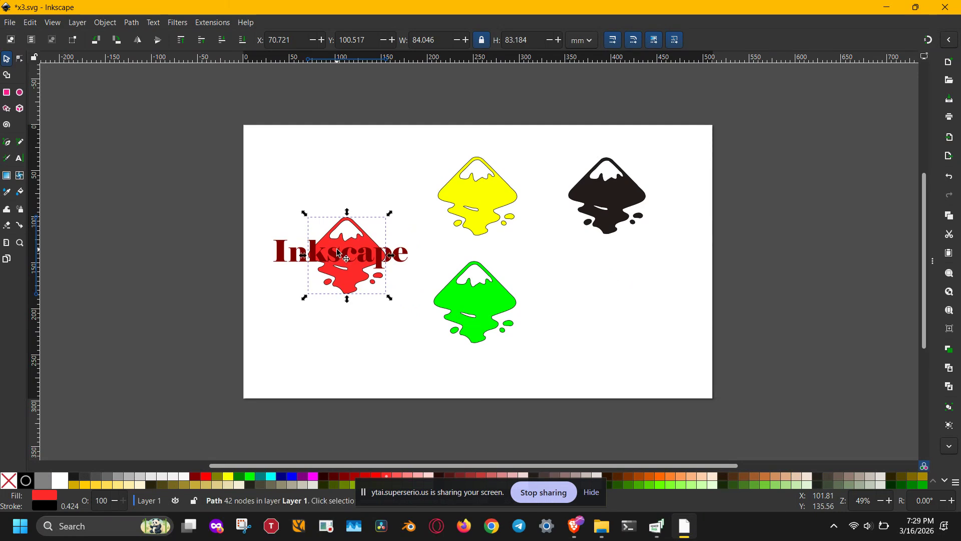
{"action": "key", "text": "Home"}
{"action": "left_click", "coordinate": [374, 320]}
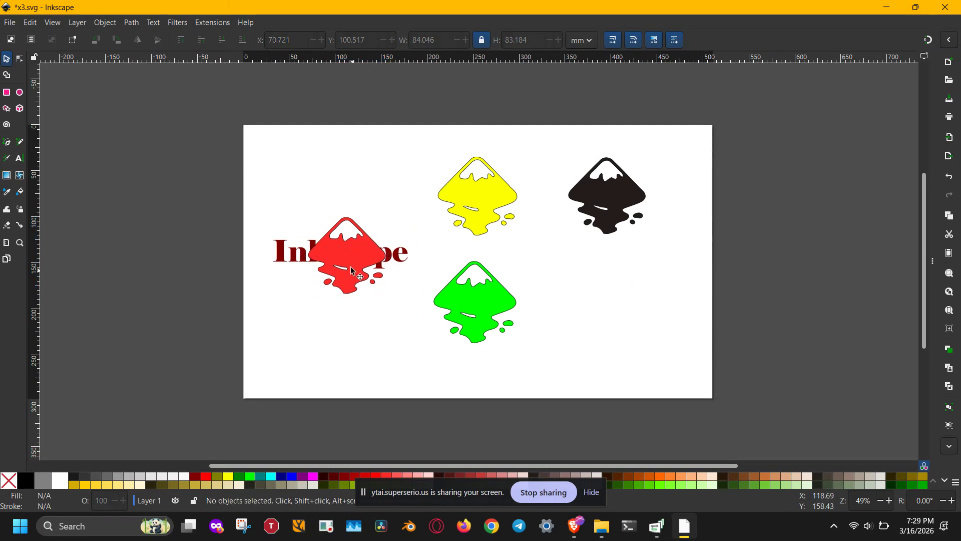
Step: Open Fill and Stroke for the red logo and try the alpha settings of its fill and stroke paint
{"action": "key", "text": "ctrl+shift+f"}
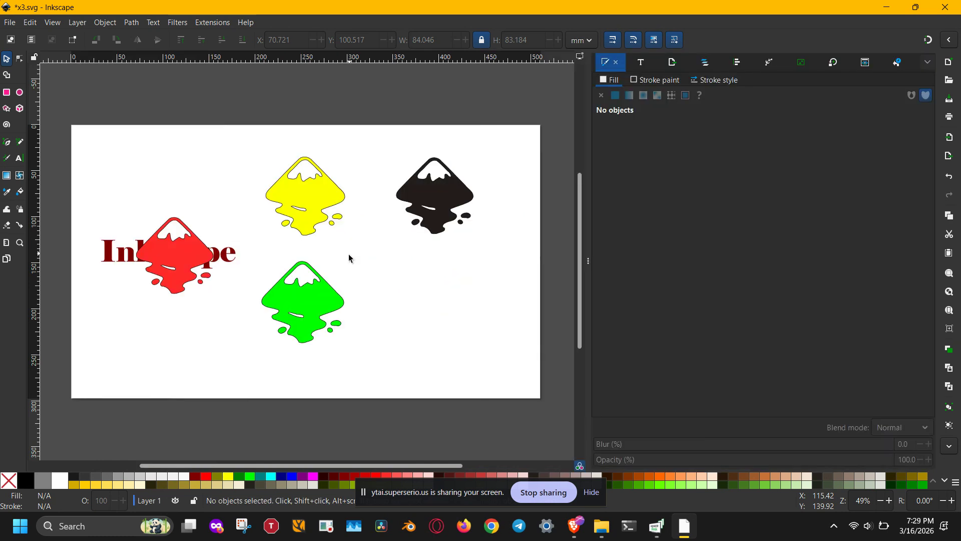
{"action": "left_click", "coordinate": [166, 256]}
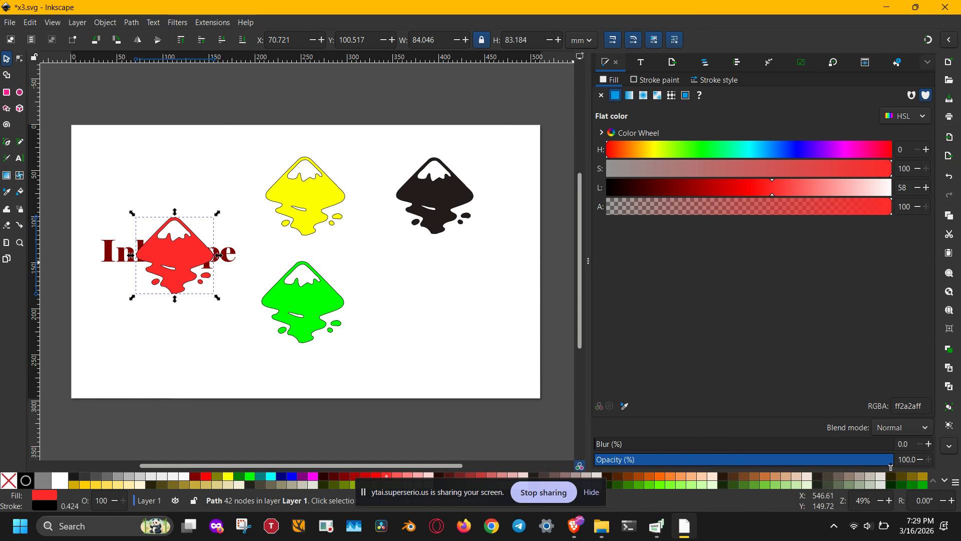
{"action": "left_click_drag", "start_coordinate": [890, 467], "coordinate": [908, 459]}
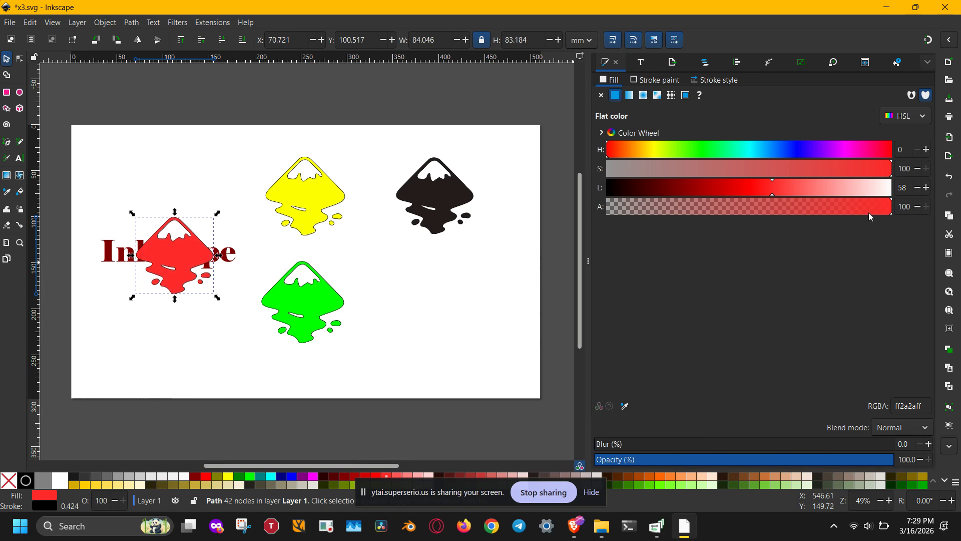
{"action": "left_click_drag", "start_coordinate": [873, 211], "coordinate": [904, 209]}
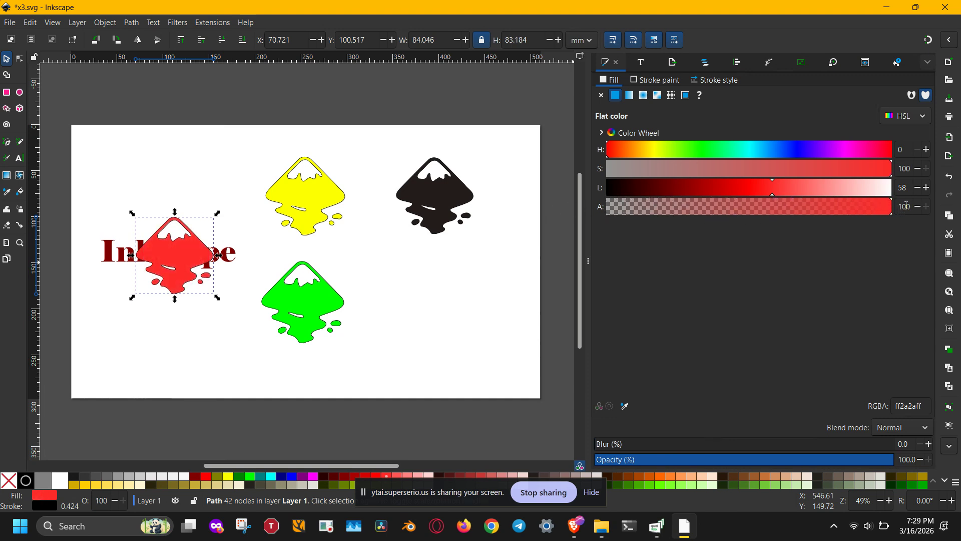
{"action": "left_click", "coordinate": [660, 81]}
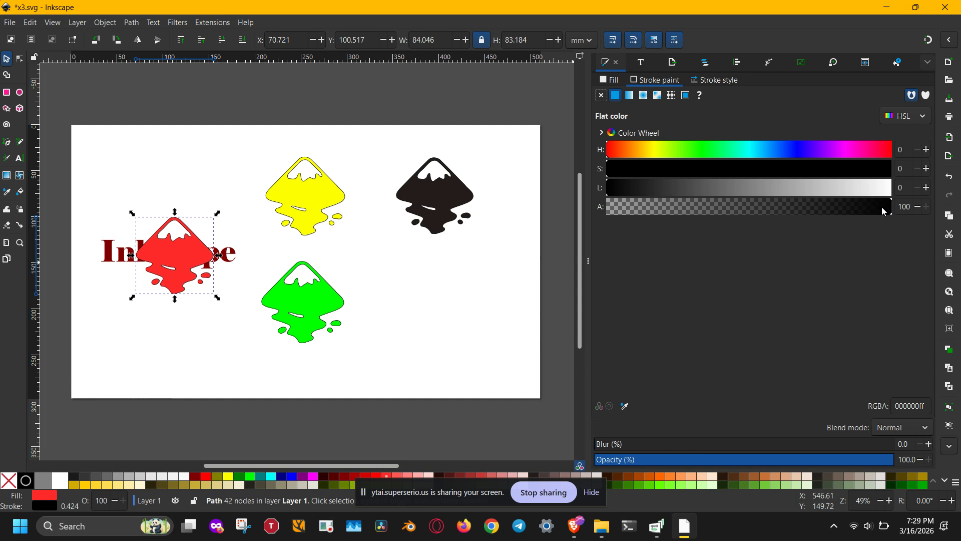
{"action": "mouse_move", "coordinate": [881, 206]}
{"action": "left_mouse_down"}
{"action": "mouse_move", "coordinate": [617, 209]}
{"action": "mouse_move", "coordinate": [923, 197]}
{"action": "left_mouse_up"}
Step: Try lowering the red logo's overall opacity to about 5%, then return it to 100%
{"action": "left_click_drag", "start_coordinate": [862, 465], "coordinate": [931, 461]}
{"action": "left_click", "coordinate": [609, 462]}
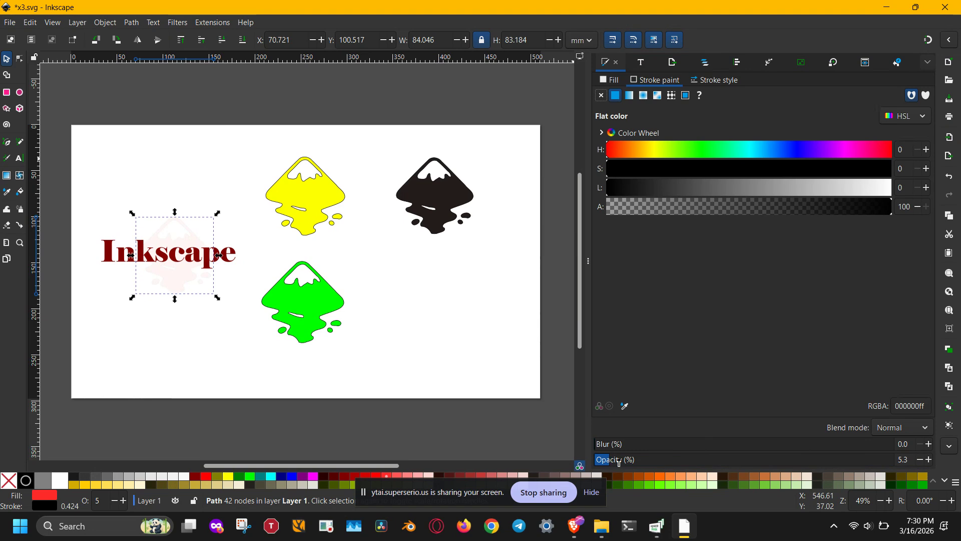
{"action": "left_click_drag", "start_coordinate": [619, 463], "coordinate": [920, 453]}
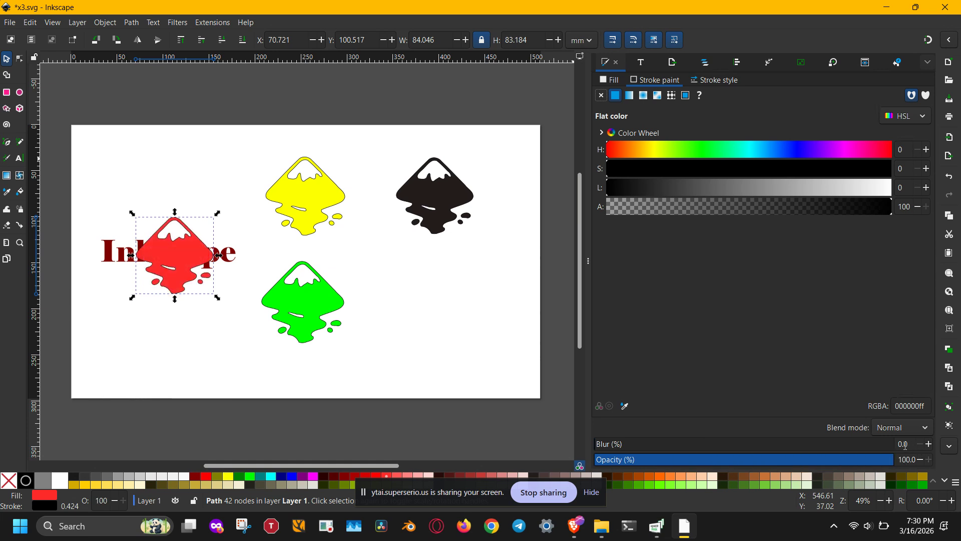
Step: Try several alpha levels on the red logo's fill, including 26, 0 and 65, ending at 35
{"action": "left_click", "coordinate": [614, 80]}
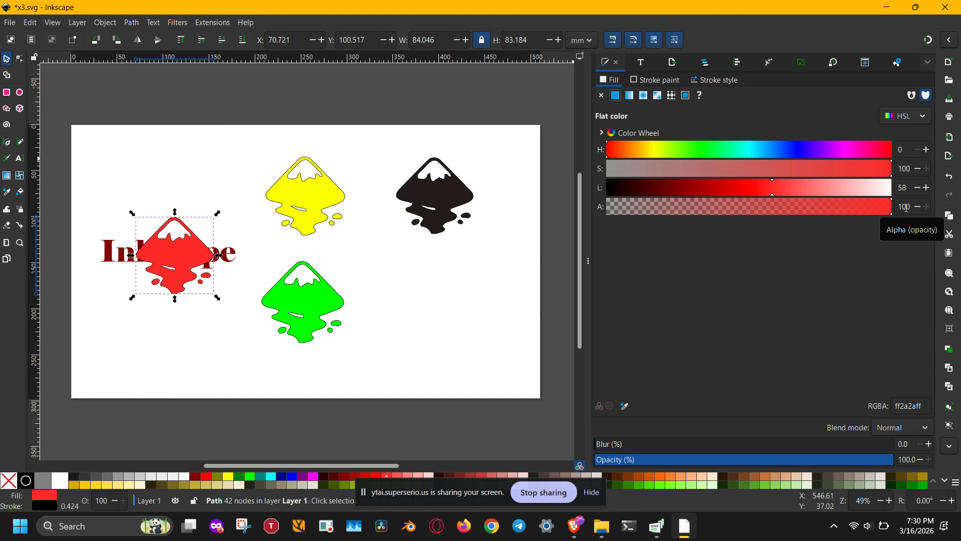
{"action": "left_click", "coordinate": [742, 211]}
{"action": "left_click", "coordinate": [683, 211]}
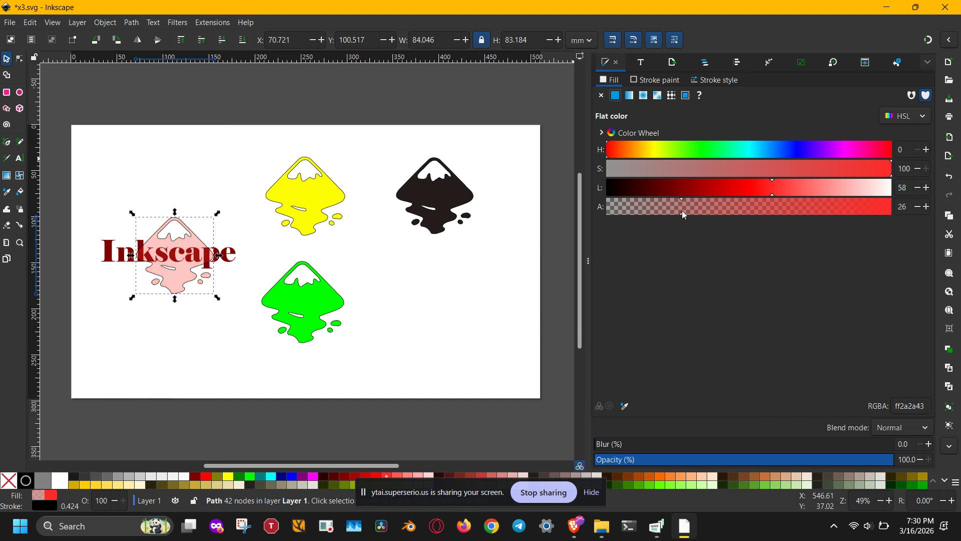
{"action": "left_click", "coordinate": [607, 210]}
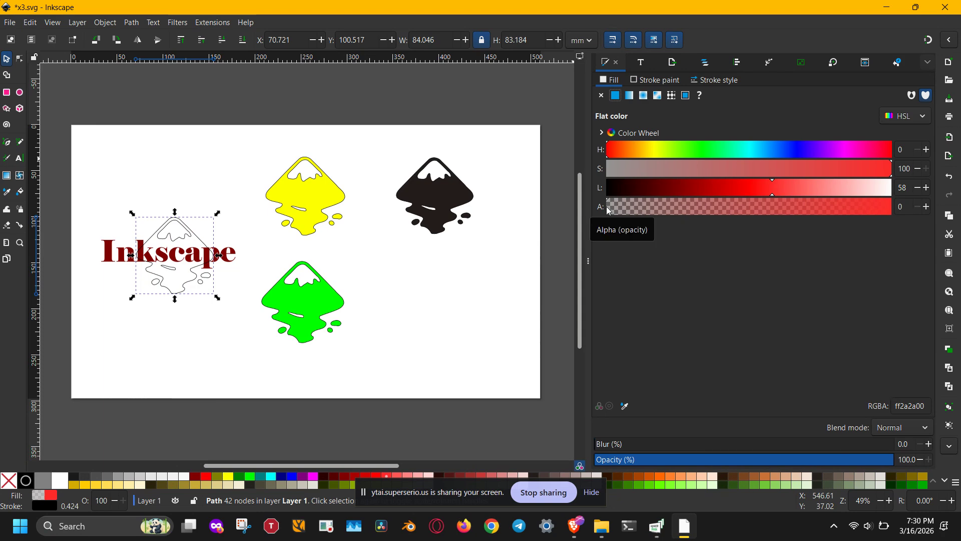
{"action": "left_click", "coordinate": [795, 208]}
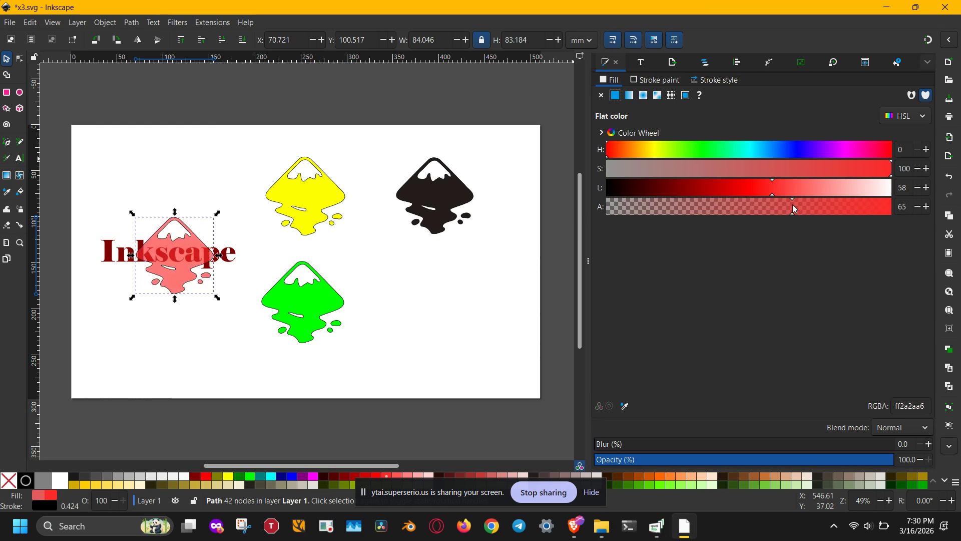
{"action": "left_click", "coordinate": [735, 210]}
{"action": "left_click", "coordinate": [706, 210]}
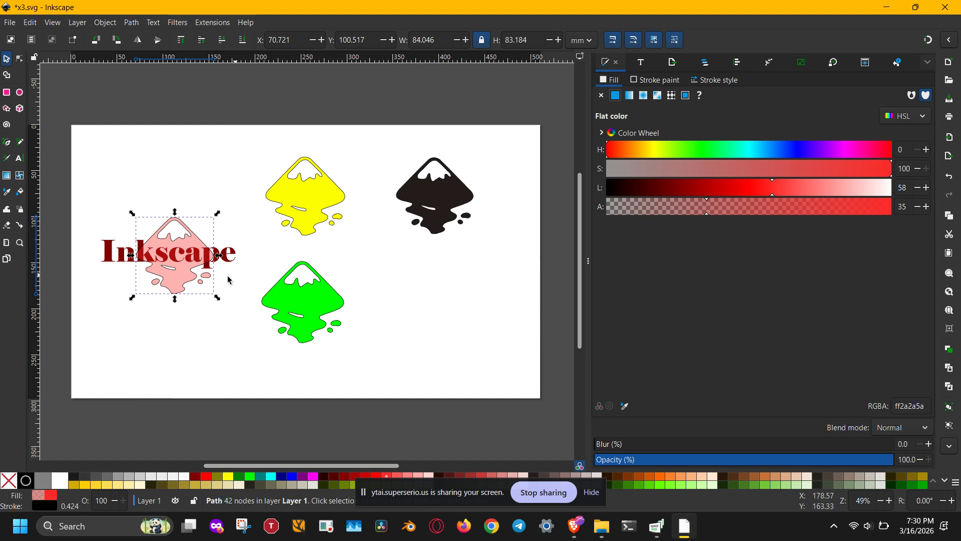
Step: Inspect the text through the translucent logo, then set the logo's fill alpha to 100 and deselect it
{"action": "scroll", "coordinate": [153, 280], "scroll_direction": "up", "scroll_amount": 4}
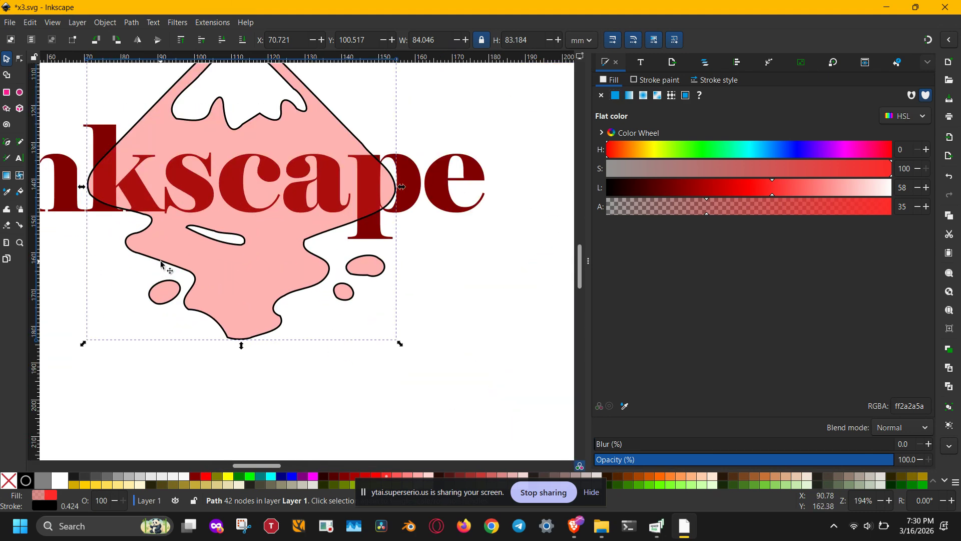
{"action": "left_click_drag", "start_coordinate": [161, 260], "coordinate": [264, 347]}
{"action": "scroll", "coordinate": [264, 349], "scroll_direction": "down", "scroll_amount": 1}
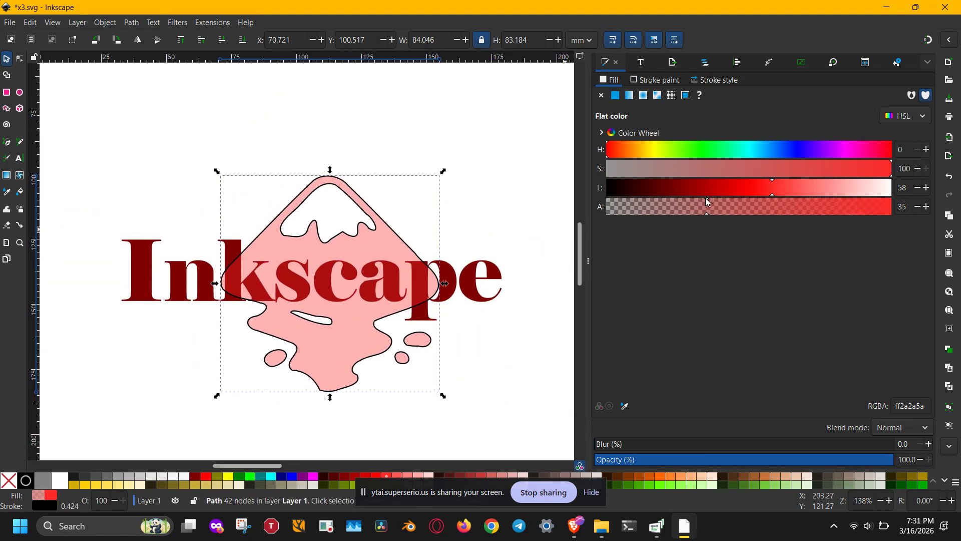
{"action": "left_click_drag", "start_coordinate": [708, 206], "coordinate": [960, 205]}
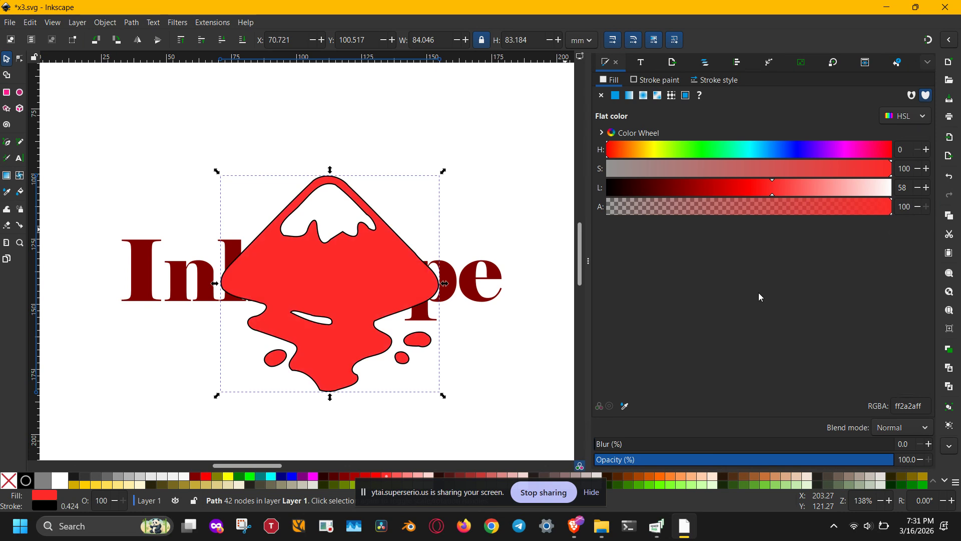
{"action": "left_click", "coordinate": [502, 364]}
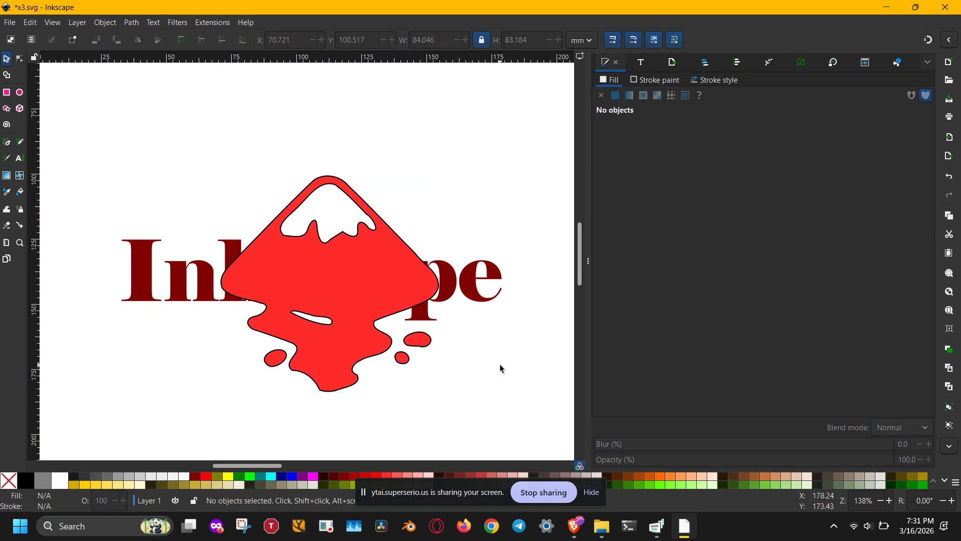
Step: Set the red logo's blend mode to Multiply from its entry in the object list
{"action": "left_click", "coordinate": [333, 270]}
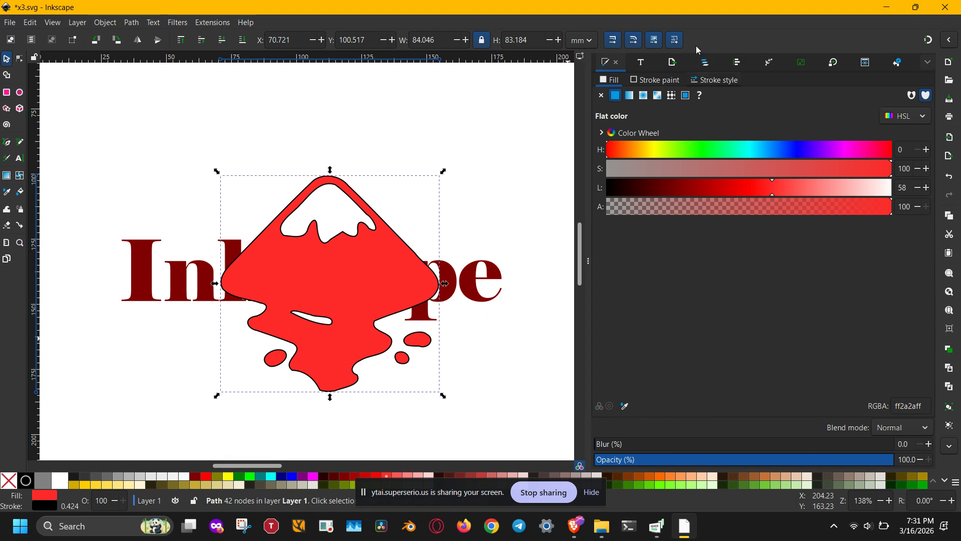
{"action": "left_click", "coordinate": [711, 65]}
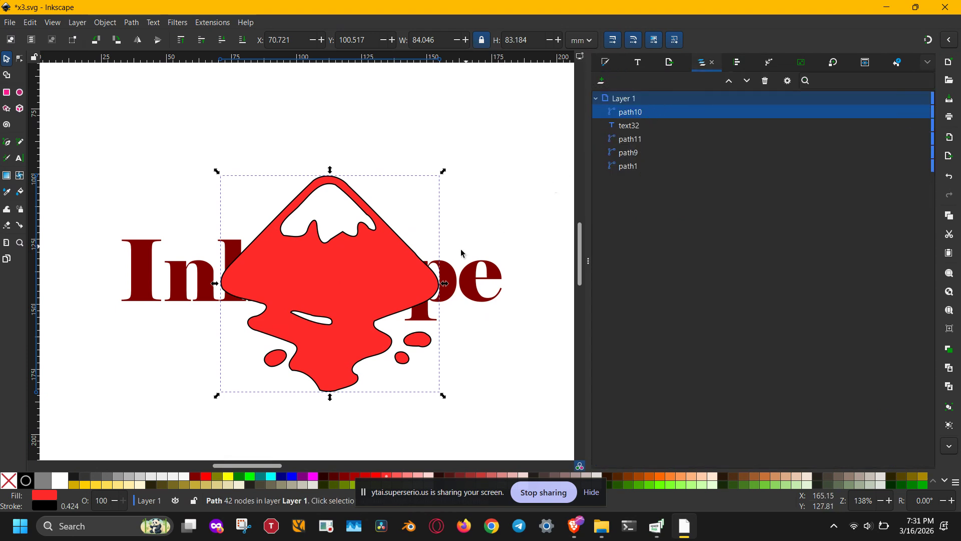
{"action": "left_click", "coordinate": [901, 113]}
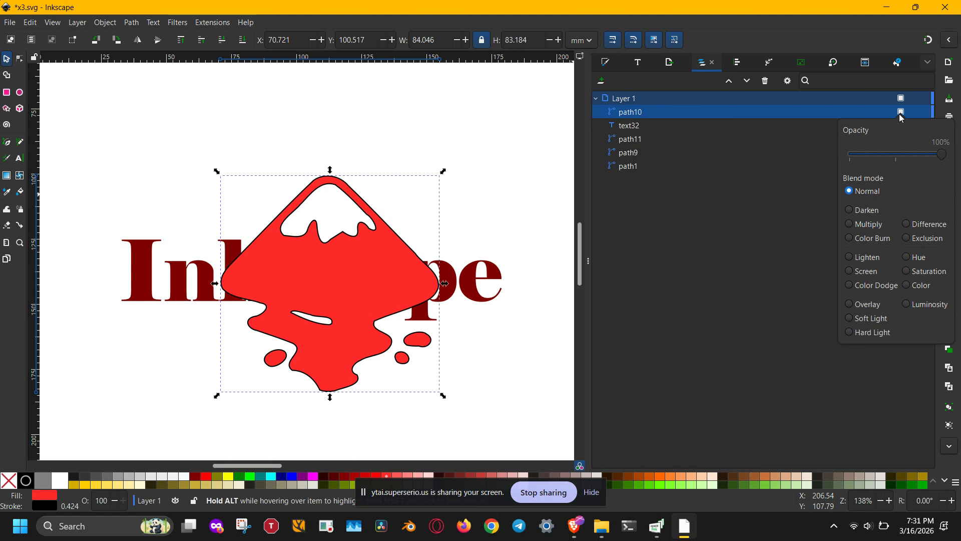
{"action": "left_click", "coordinate": [868, 226]}
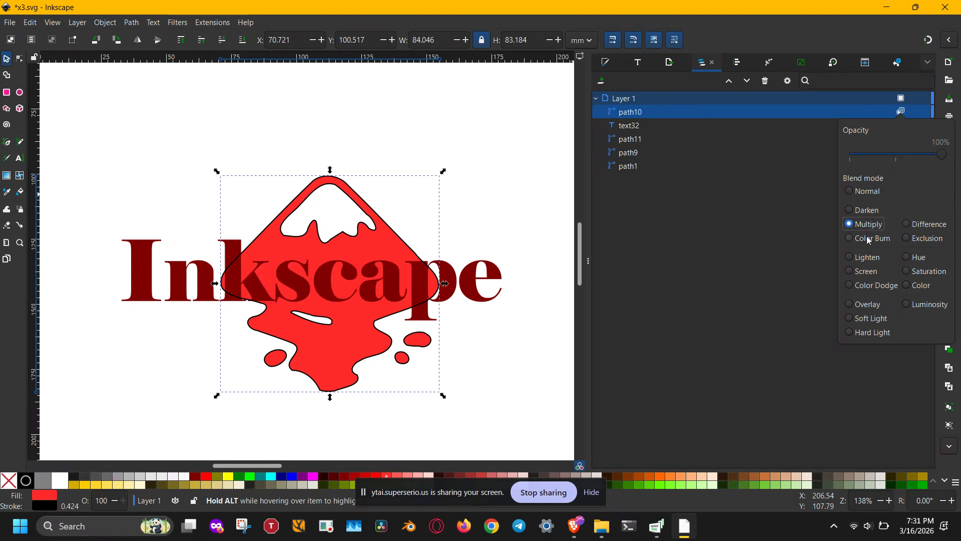
Step: Try the Color Burn, Exclusion, Difference, Multiply and Darken blend modes on the red logo
{"action": "left_click", "coordinate": [869, 240]}
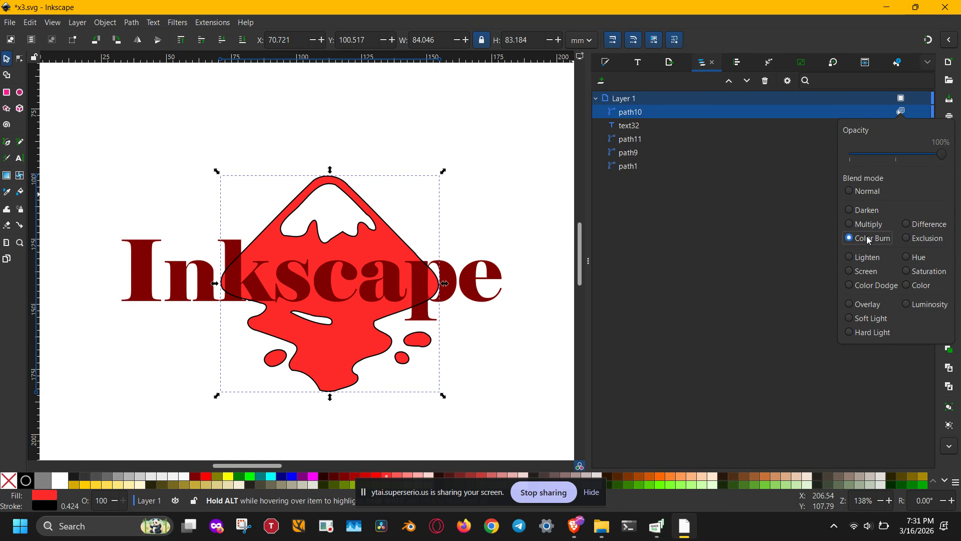
{"action": "left_click", "coordinate": [921, 239]}
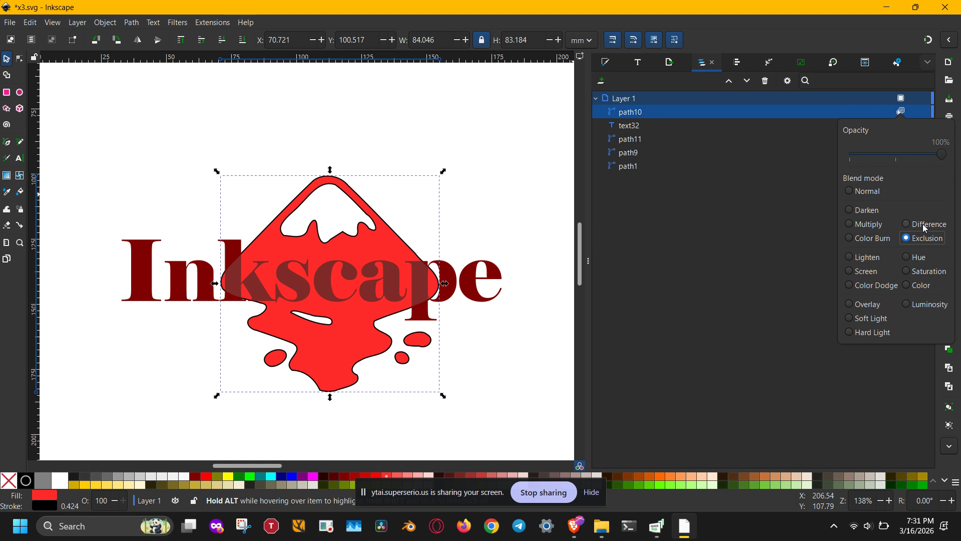
{"action": "left_click", "coordinate": [925, 226]}
{"action": "left_click", "coordinate": [874, 225]}
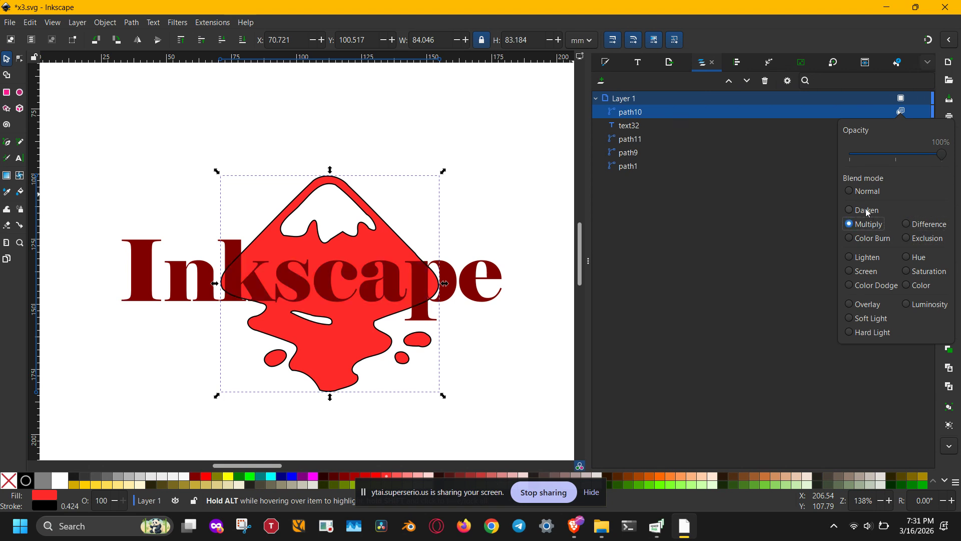
{"action": "left_click", "coordinate": [867, 211]}
Step: Try the Lighten, Screen, Color Dodge, Color and Saturation blend modes on the red logo, ending on Hue
{"action": "left_click", "coordinate": [865, 257]}
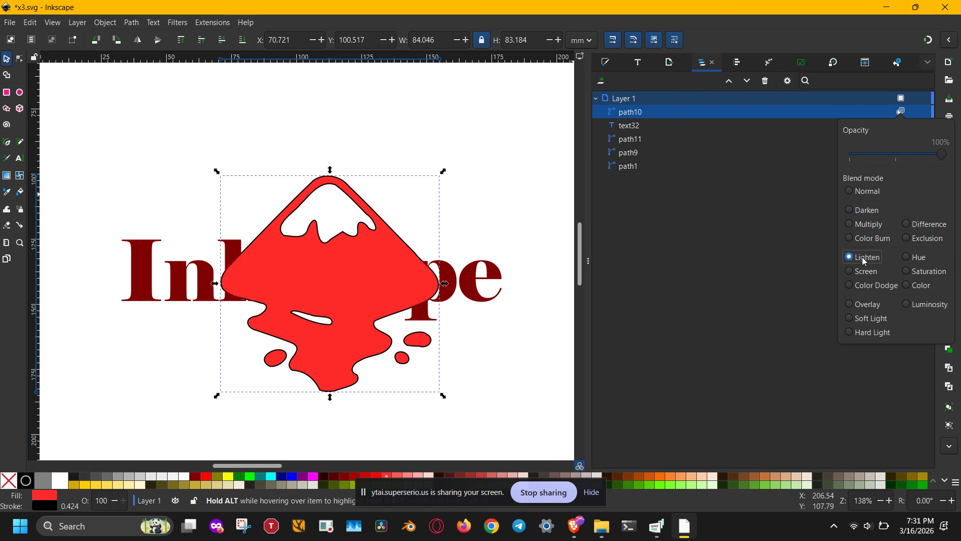
{"action": "left_click", "coordinate": [864, 275]}
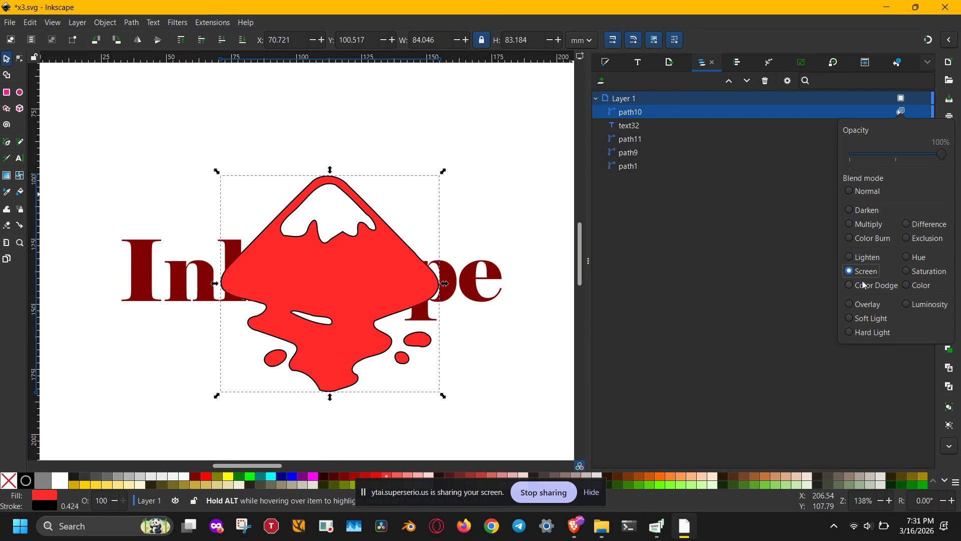
{"action": "left_click", "coordinate": [865, 285]}
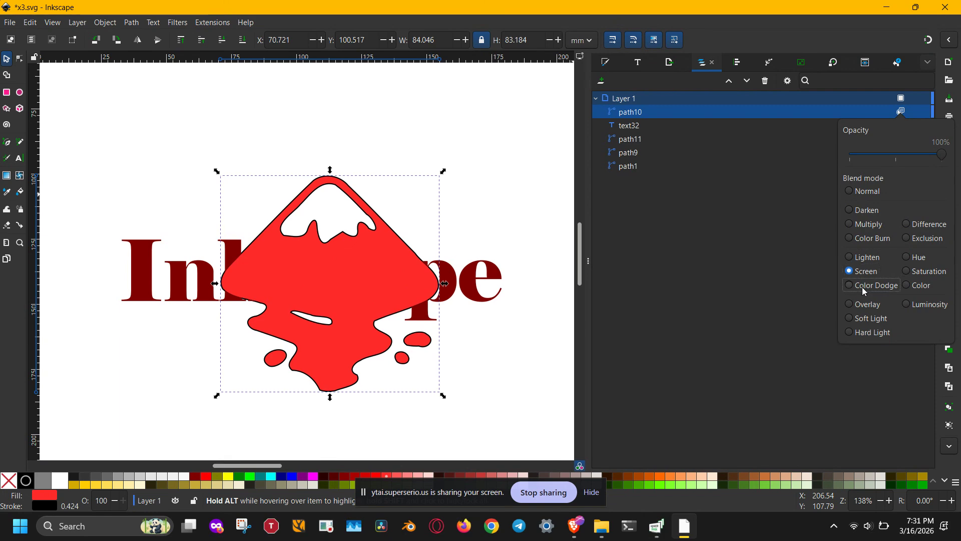
{"action": "left_click", "coordinate": [922, 286]}
{"action": "left_click", "coordinate": [920, 271]}
{"action": "left_click", "coordinate": [919, 258]}
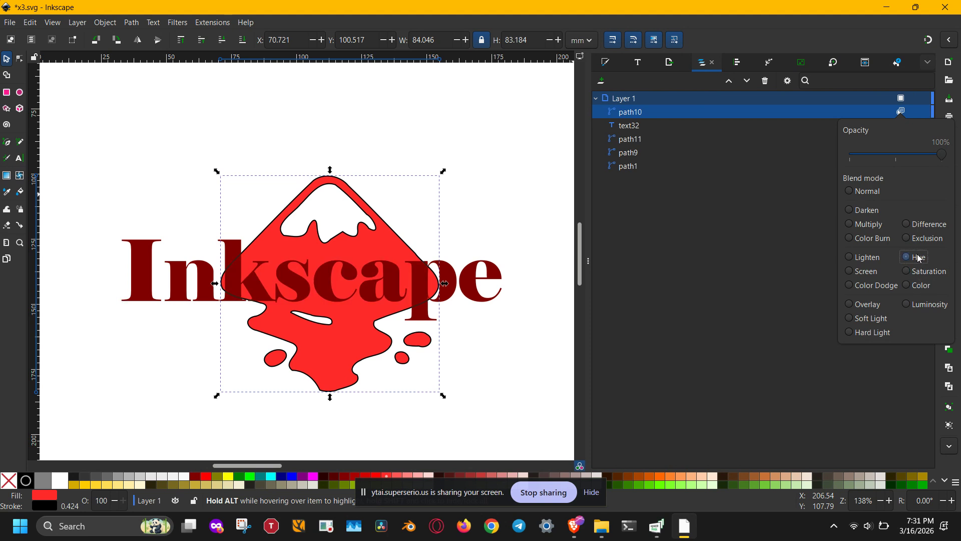
Step: Select the "Inkscape" text beneath the logo and change its fill colour to blue
{"action": "left_click", "coordinate": [175, 284]}
{"action": "left_click", "coordinate": [175, 284]}
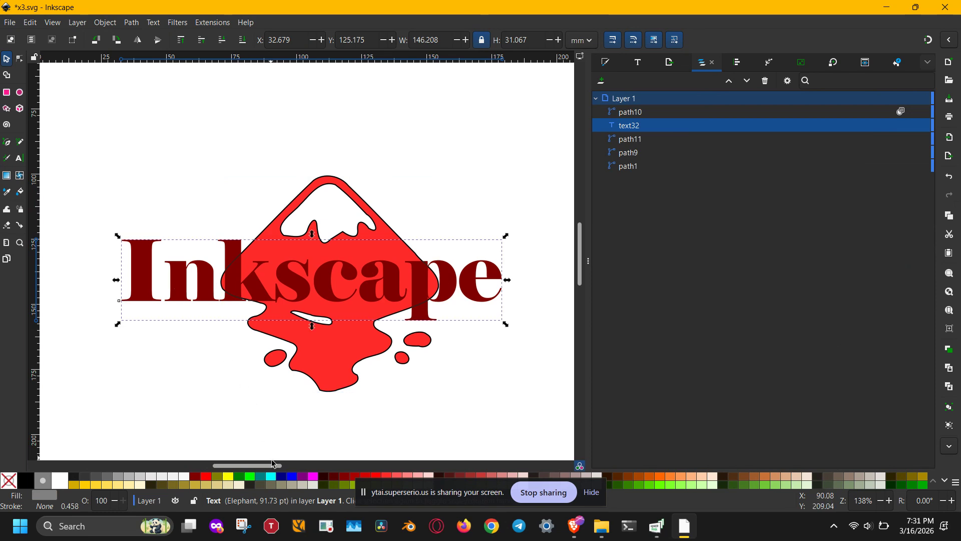
{"action": "left_click", "coordinate": [292, 480]}
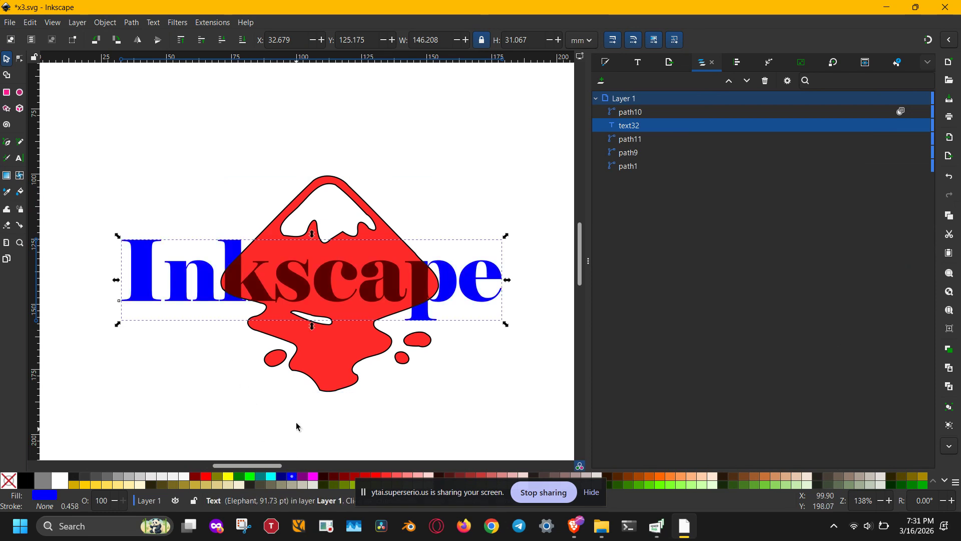
Step: Cycle the red logo's blend mode through Darken, Color Burn, Exclusion, Difference, Color Dodge and Overlay, ending on Hard Light
{"action": "left_click", "coordinate": [335, 352]}
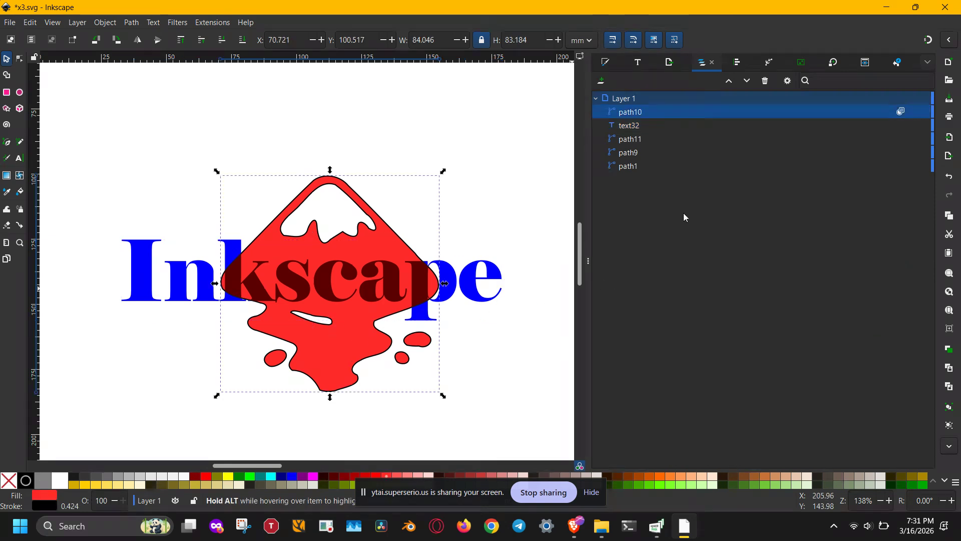
{"action": "left_click", "coordinate": [901, 111]}
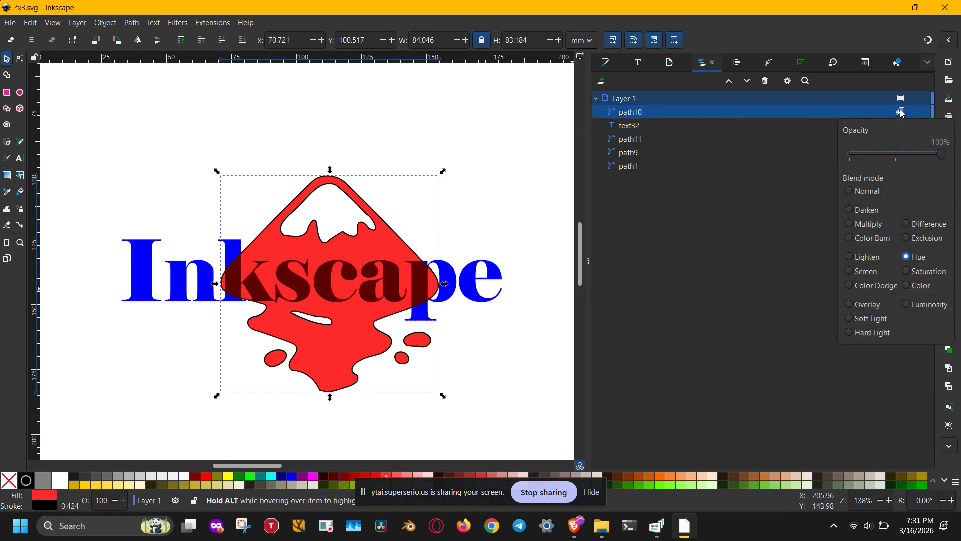
{"action": "left_click", "coordinate": [873, 211]}
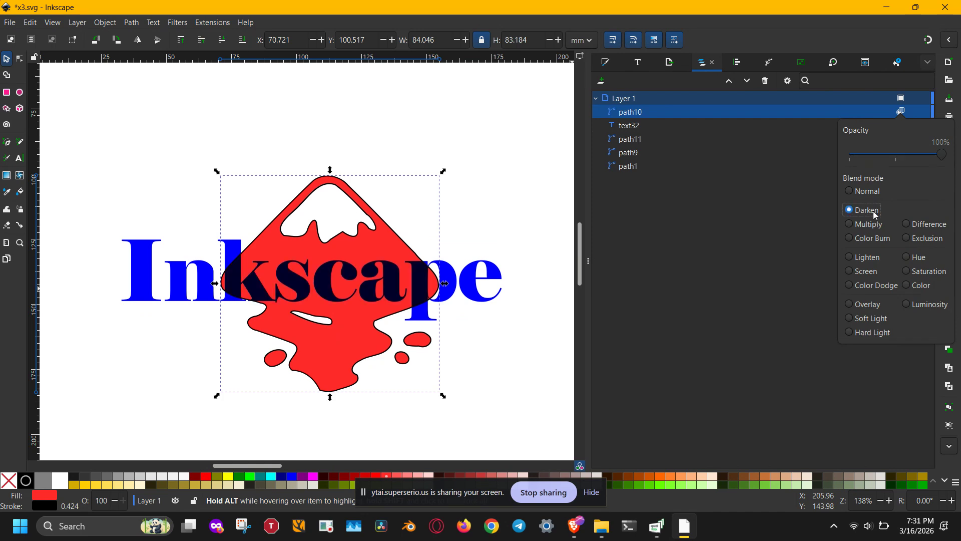
{"action": "left_click", "coordinate": [872, 239]}
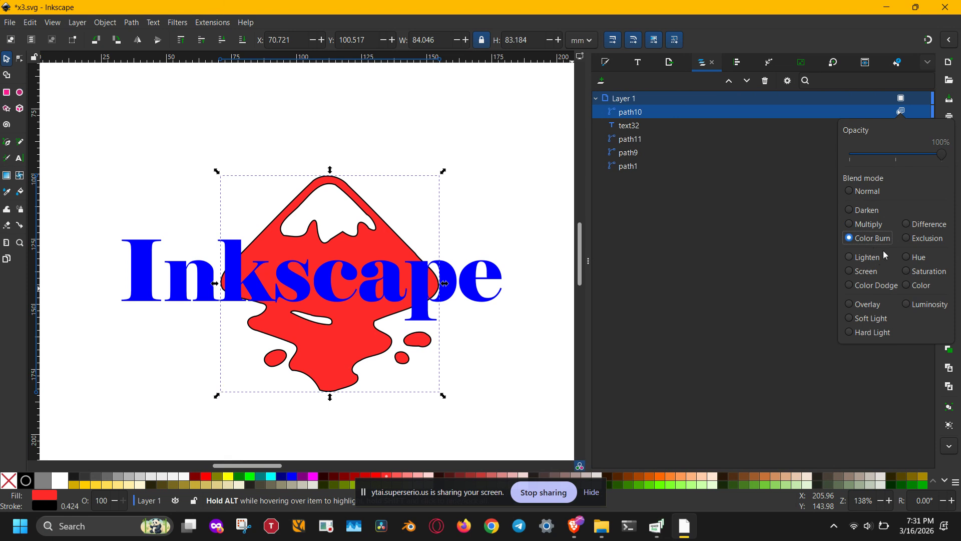
{"action": "left_click", "coordinate": [907, 238]}
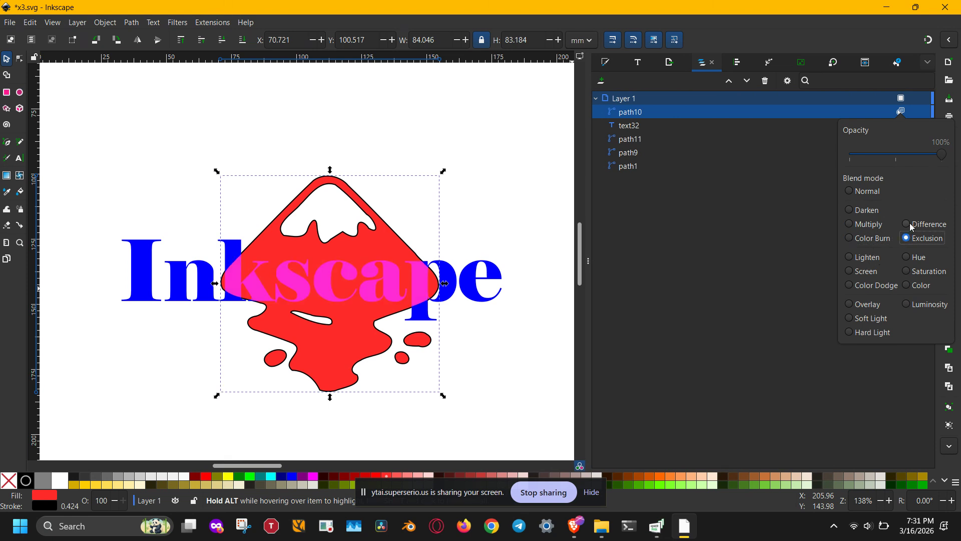
{"action": "left_click", "coordinate": [911, 225]}
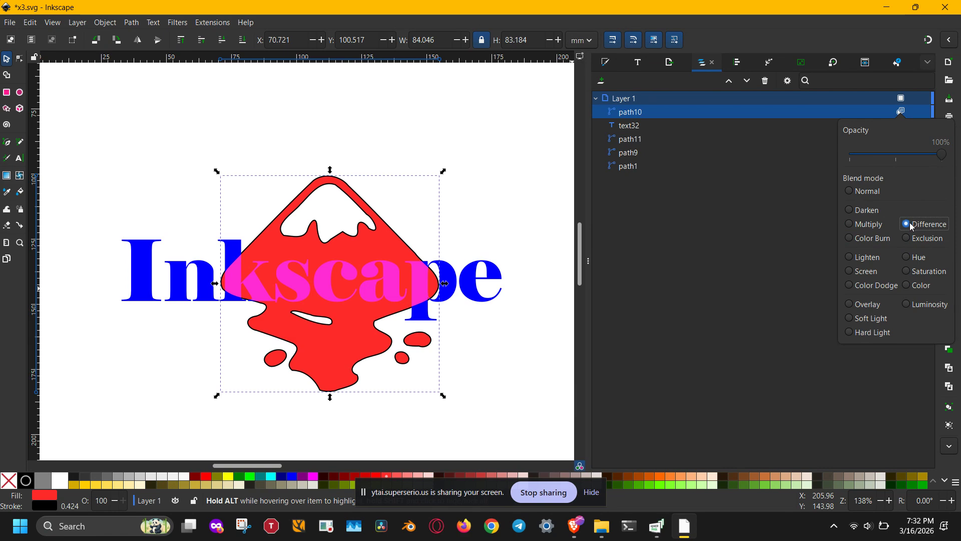
{"action": "left_click", "coordinate": [908, 239]}
{"action": "left_click", "coordinate": [872, 285]}
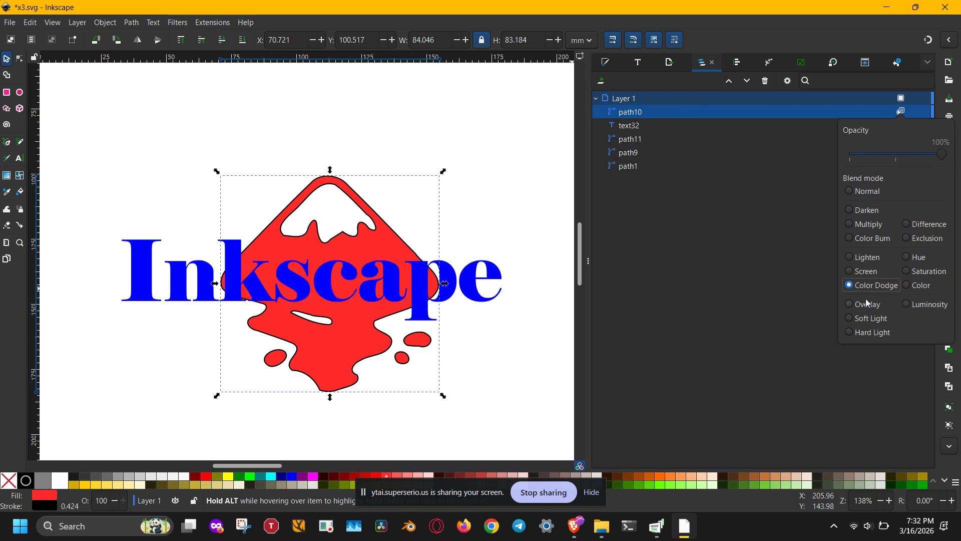
{"action": "left_click", "coordinate": [864, 306]}
{"action": "left_click", "coordinate": [867, 334]}
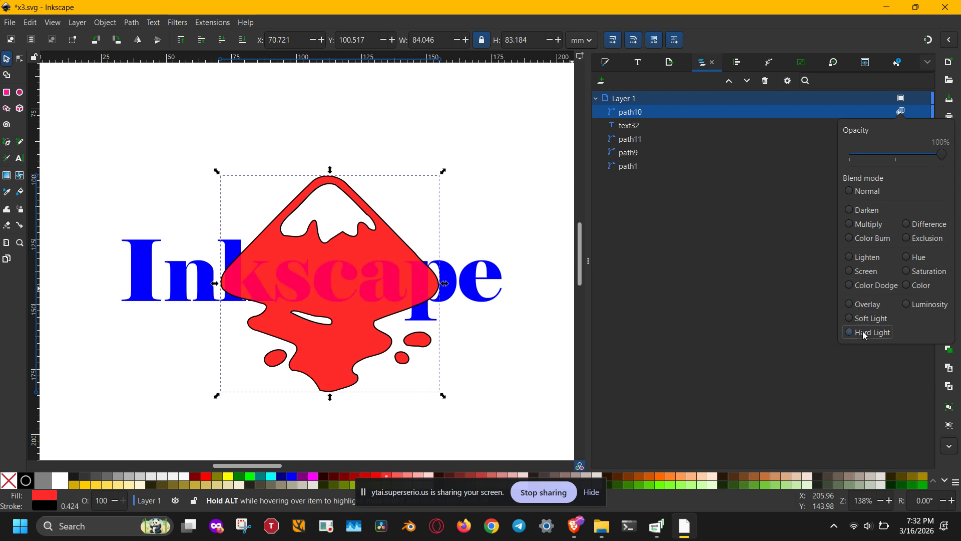